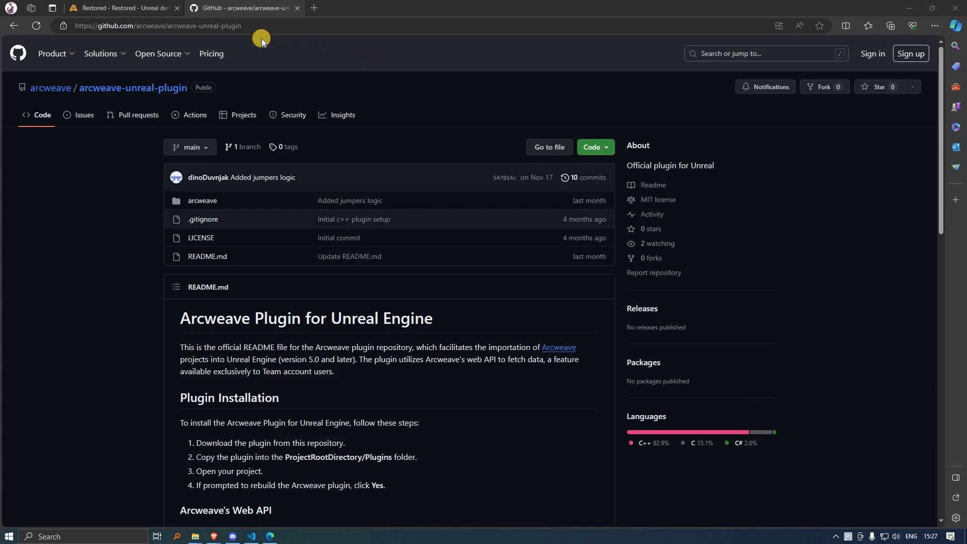
Download the arcweave-unreal-plugin repository as a ZIP file and show the download in its folder
key("ctrl+l")
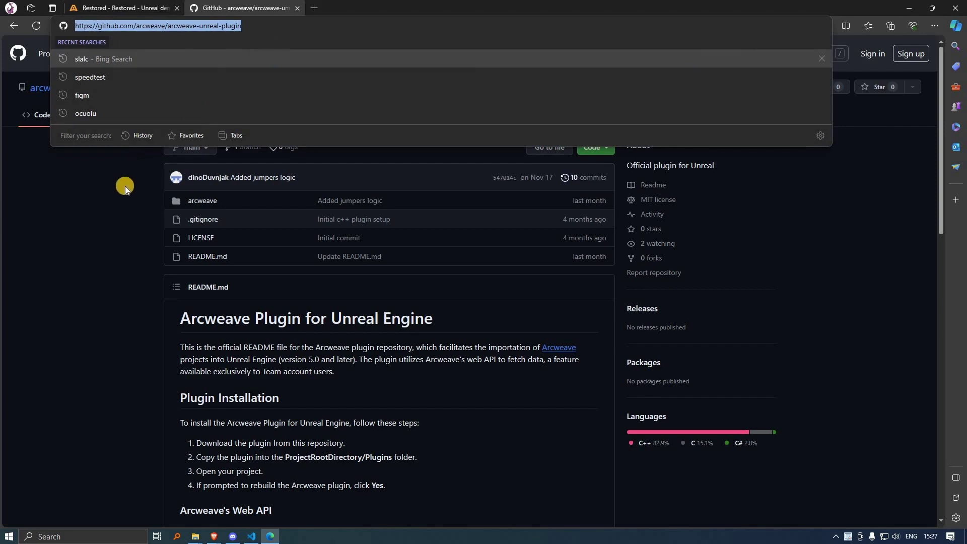
left_click_drag(434, 319, 176, 320)
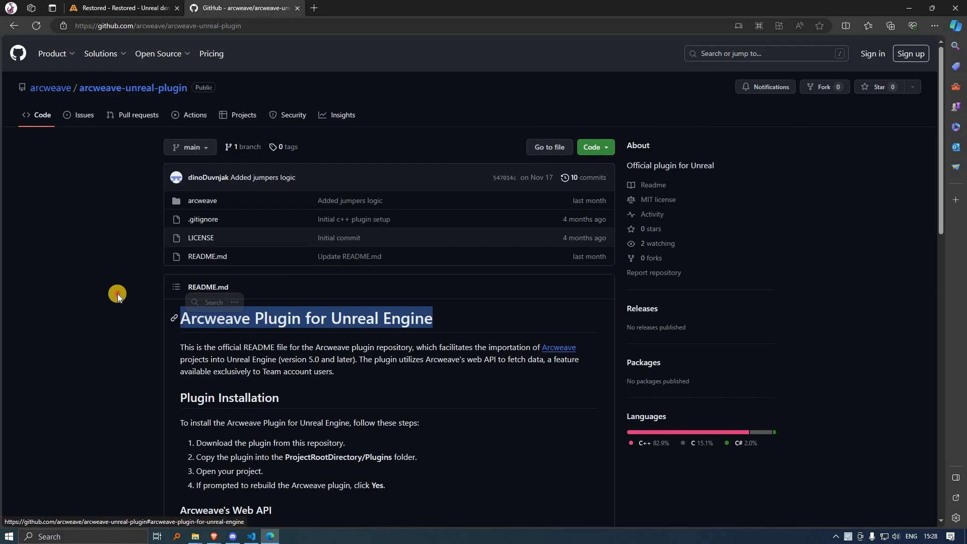
left_click(117, 295)
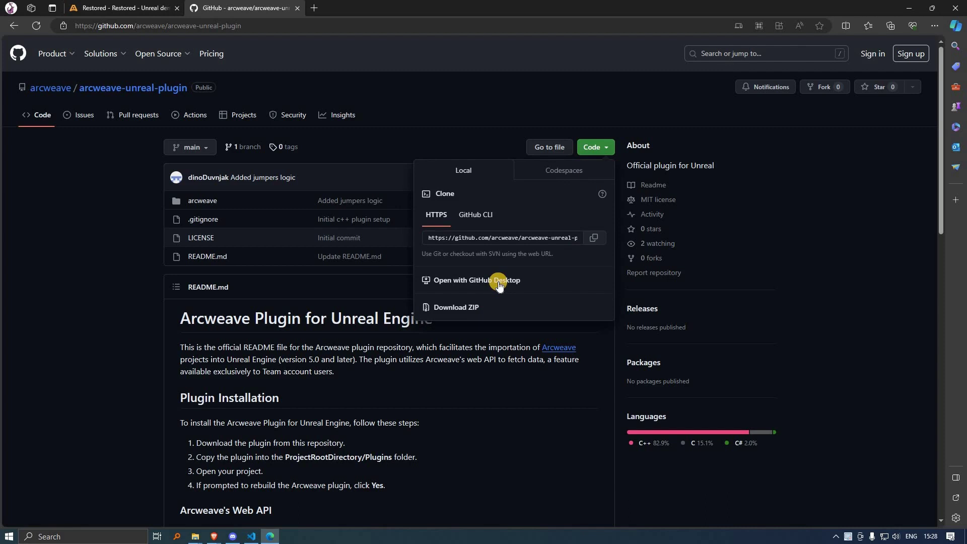
left_click(476, 308)
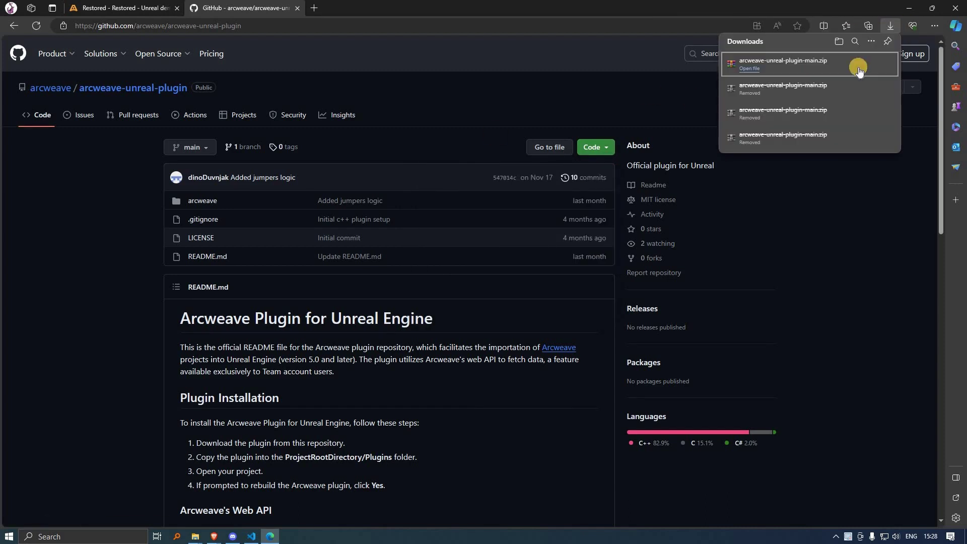
left_click(859, 72)
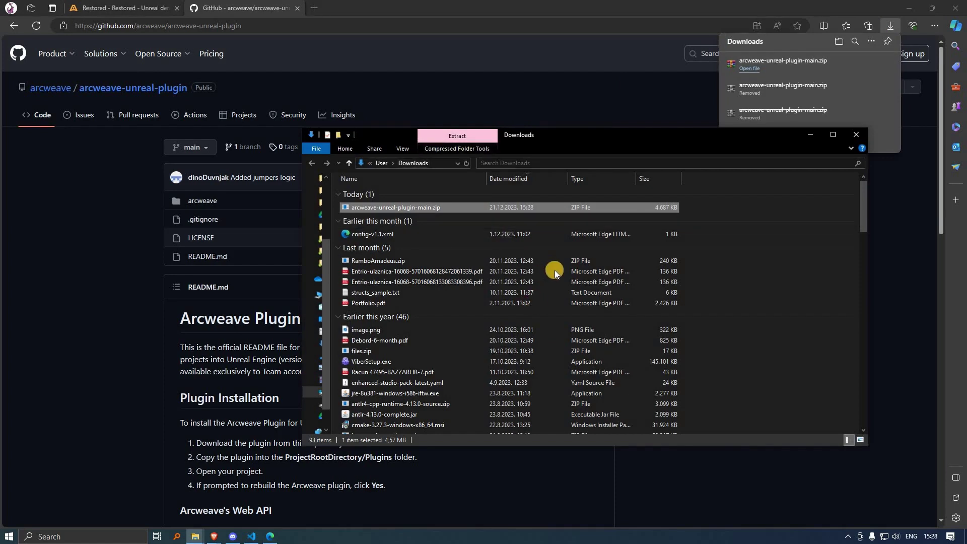
Open the arcweave-unreal-plugin-main.zip archive with 7-Zip
key("Menu")
key("Down")
key("Down")
key("Down")
key("Down")
key("Down")
key("Down")
key("Down")
key("Up")
key("Up")
key("Right")
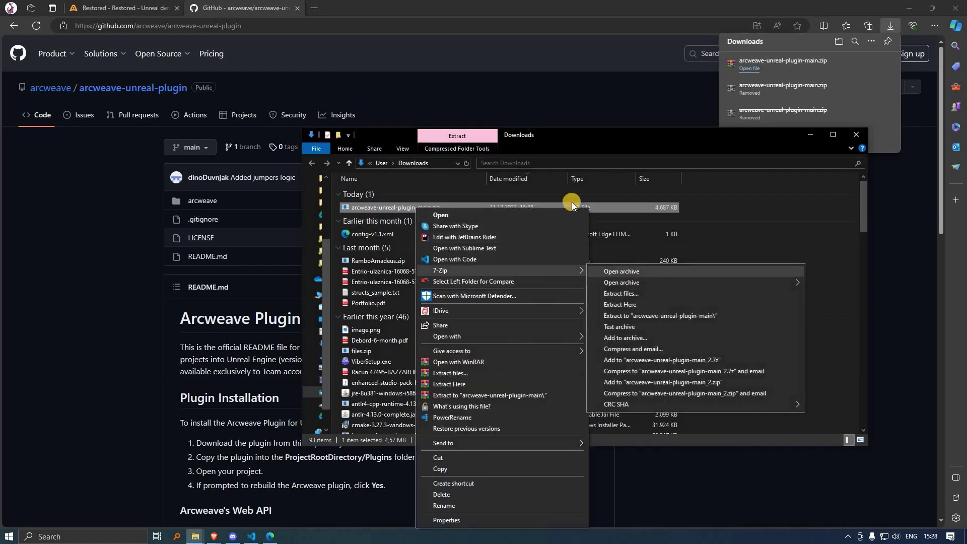
key("Return")
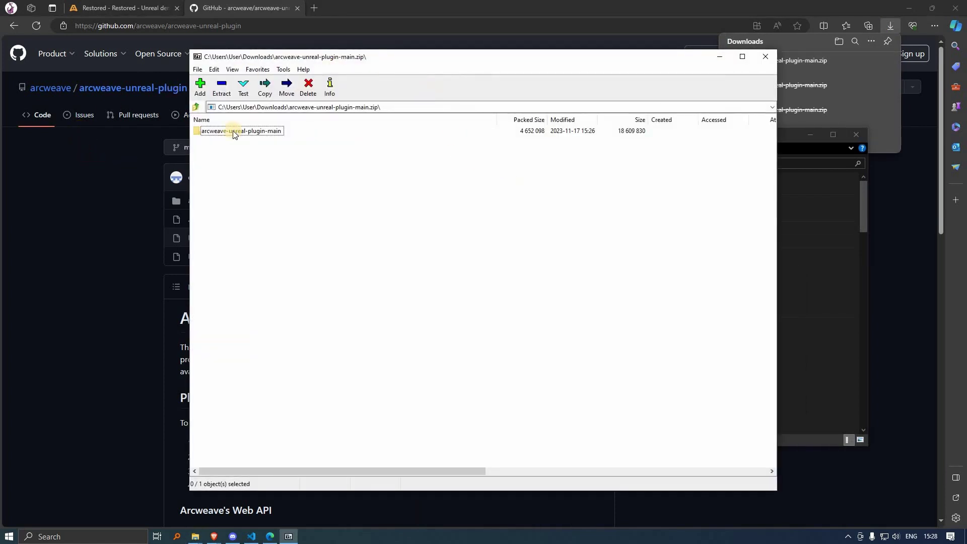
Bring up the Test_5_1 project folder behind the 7-Zip window and move the archive window aside
key("super+Tab")
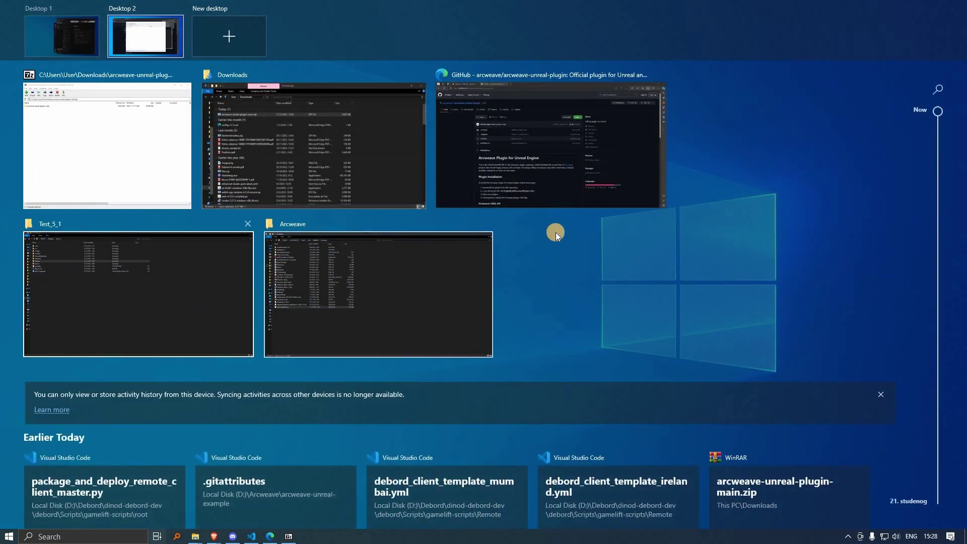
key("Return")
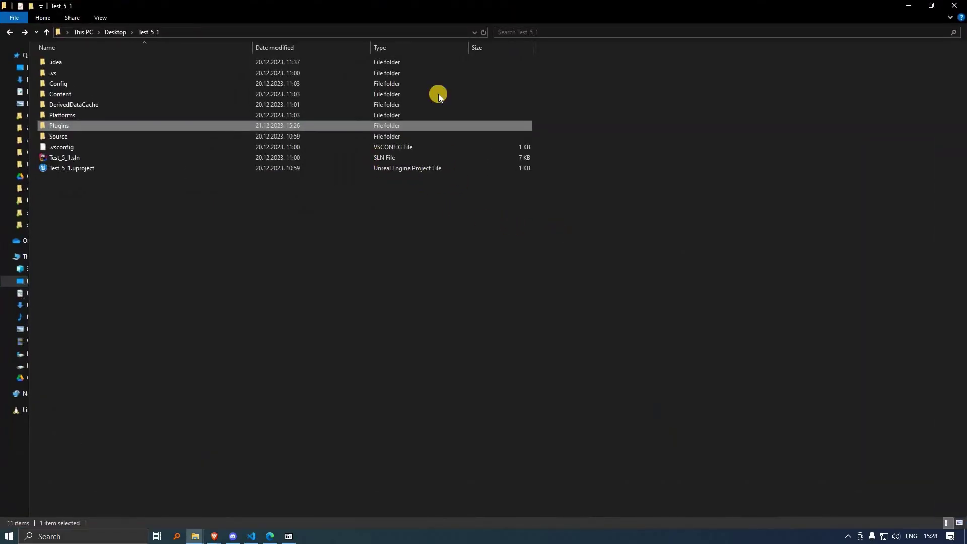
key("super+Tab")
key("Return")
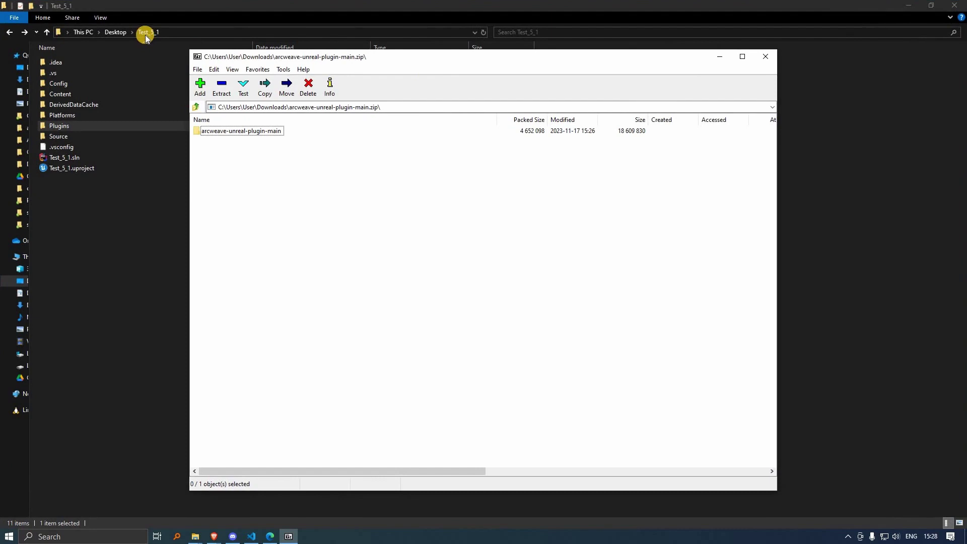
left_click_drag(352, 57, 435, 69)
Open the Plugins folder inside the Test_5_1 project folder
left_click(195, 95)
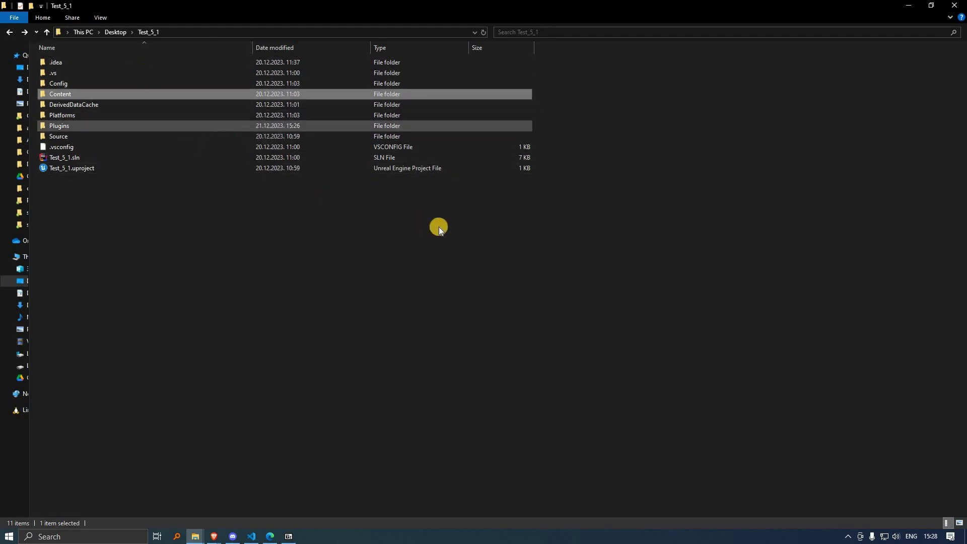
key("Down")
key("Down")
key("Down")
key("Return")
key("Down")
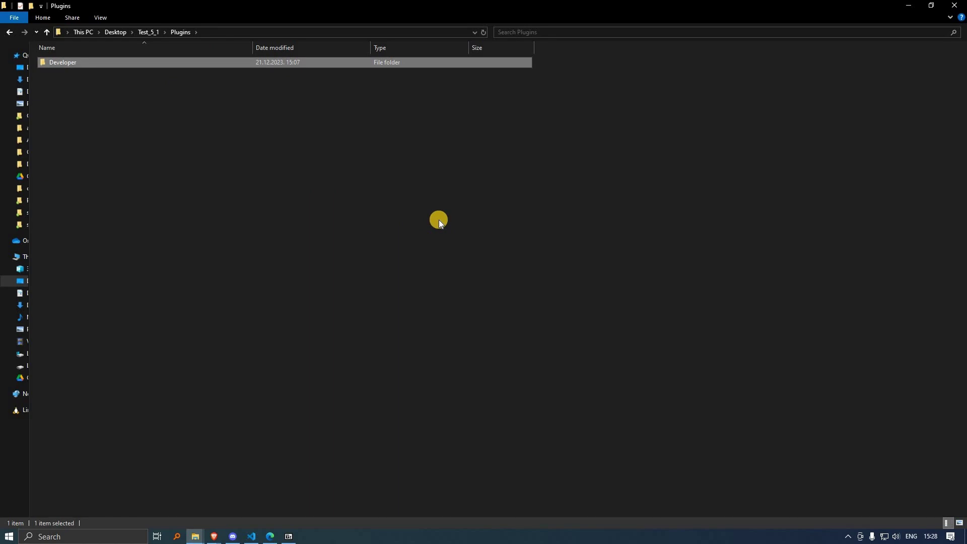
Copy the arcweave-unreal-plugin-main folder from the 7-Zip archive into the project's Plugins folder
key("super+Tab")
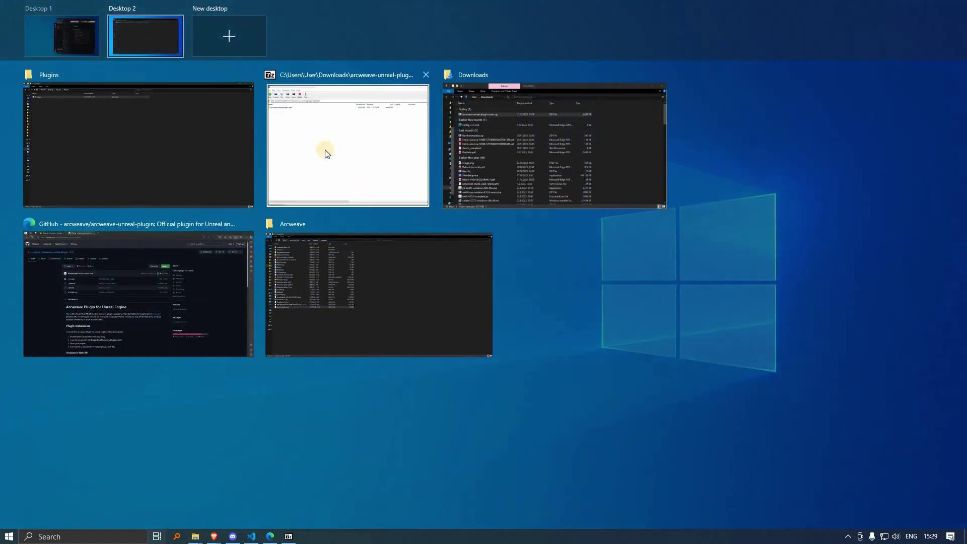
left_click(325, 151)
left_click_drag(323, 145, 131, 101)
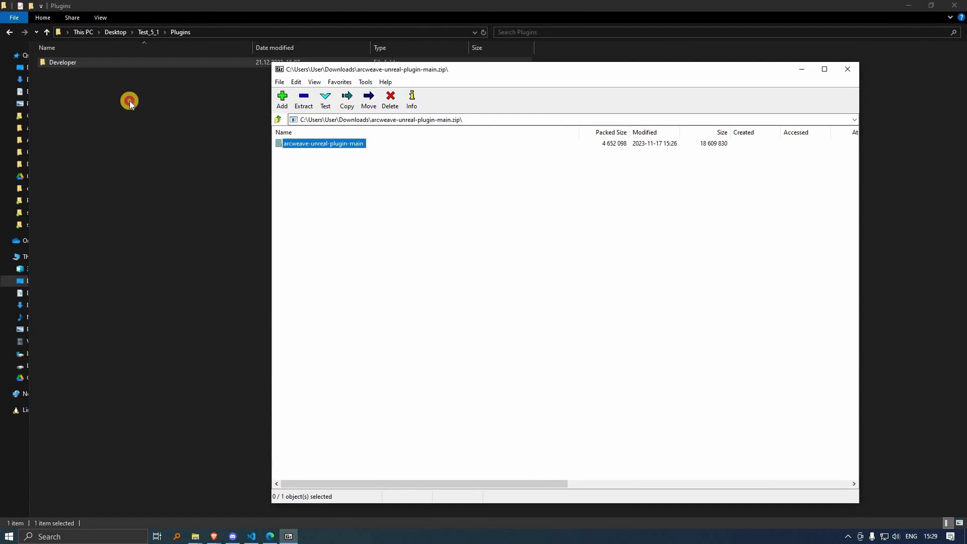
left_click(142, 61)
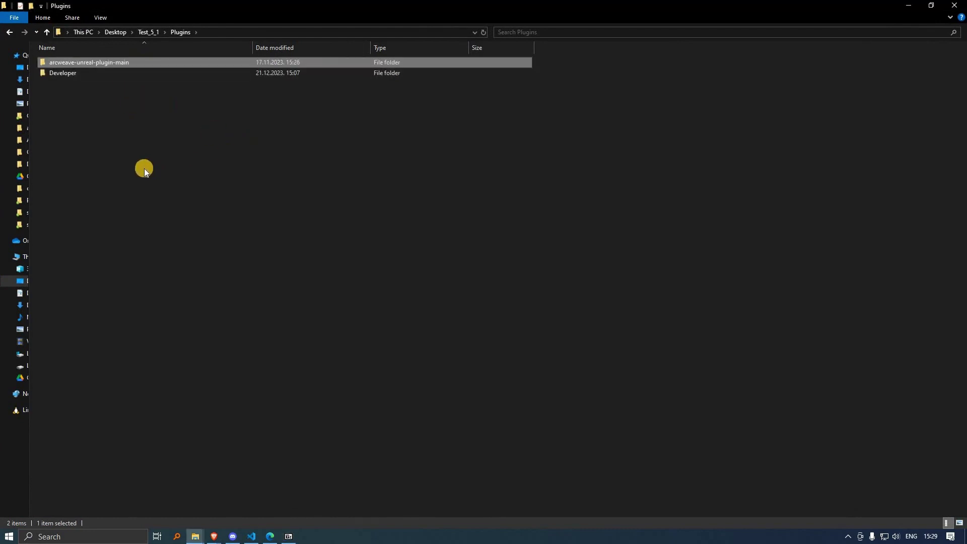
Return to the Test_5_1 folder and generate Visual Studio project files for Test_5_1.uproject
key("BackSpace")
right_click(111, 170)
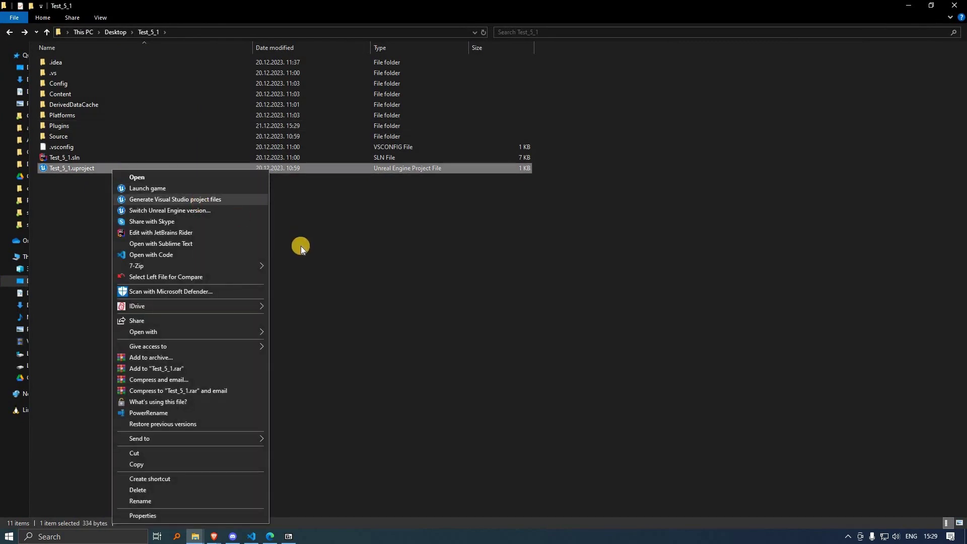
key("Return")
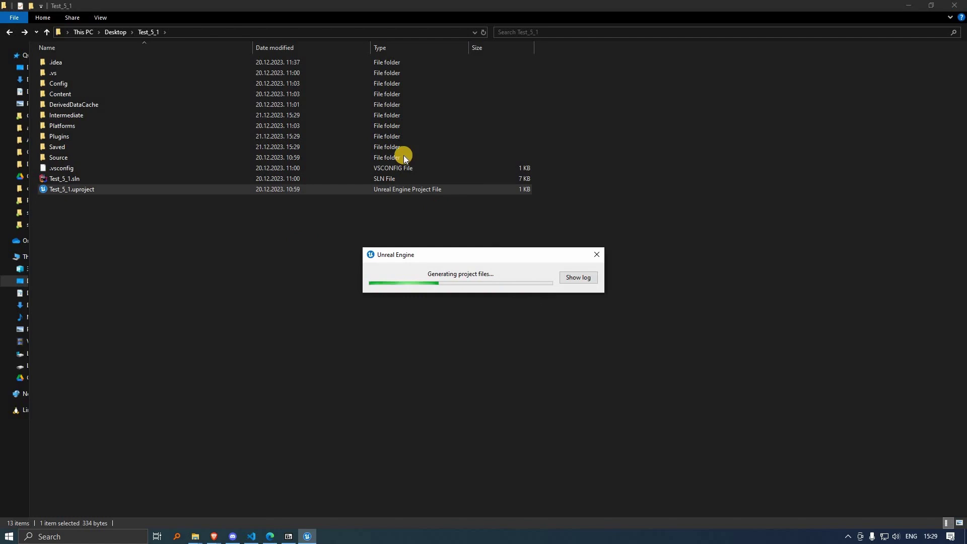
Open Test_5_1.sln in Rider, build the Test_5_1 project, and enlarge the build output text area
left_click(259, 180)
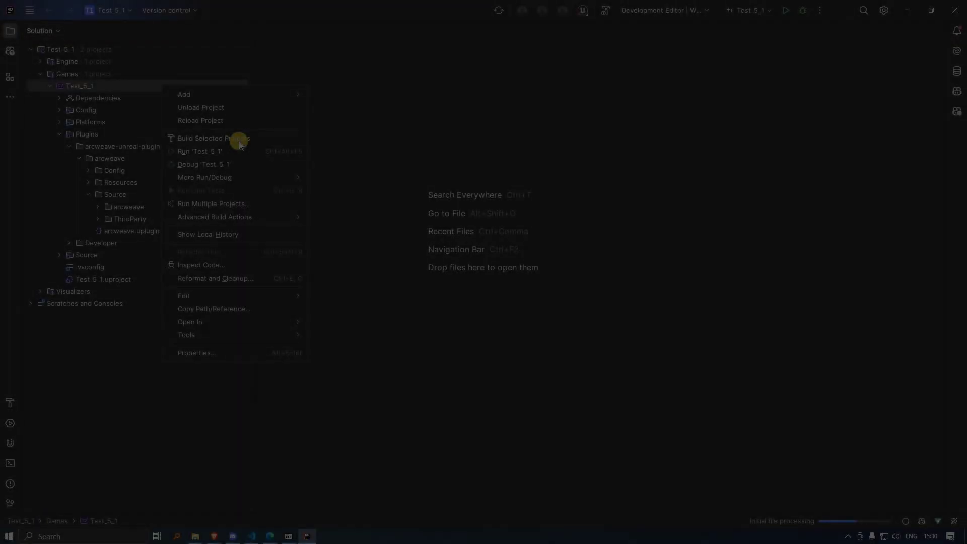
left_click(239, 138)
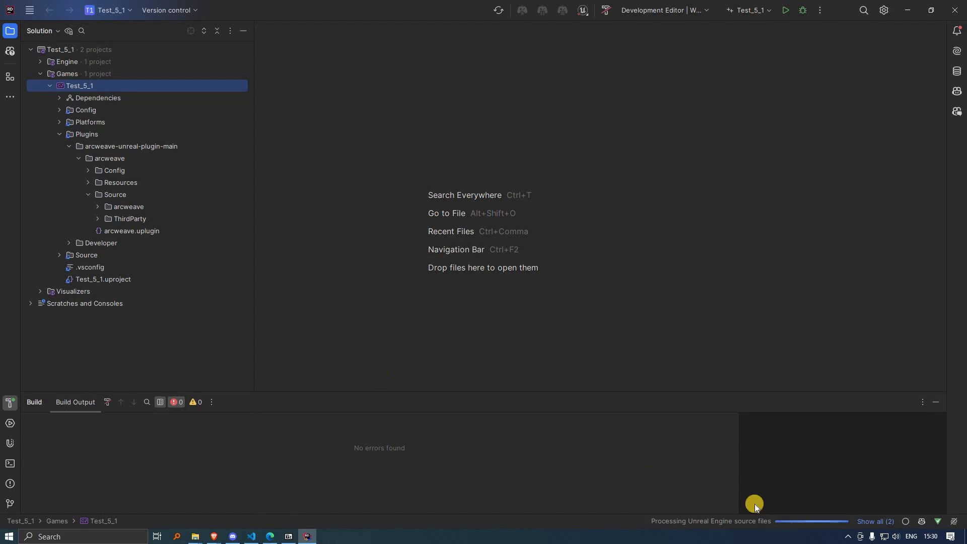
left_click_drag(493, 434, 281, 432)
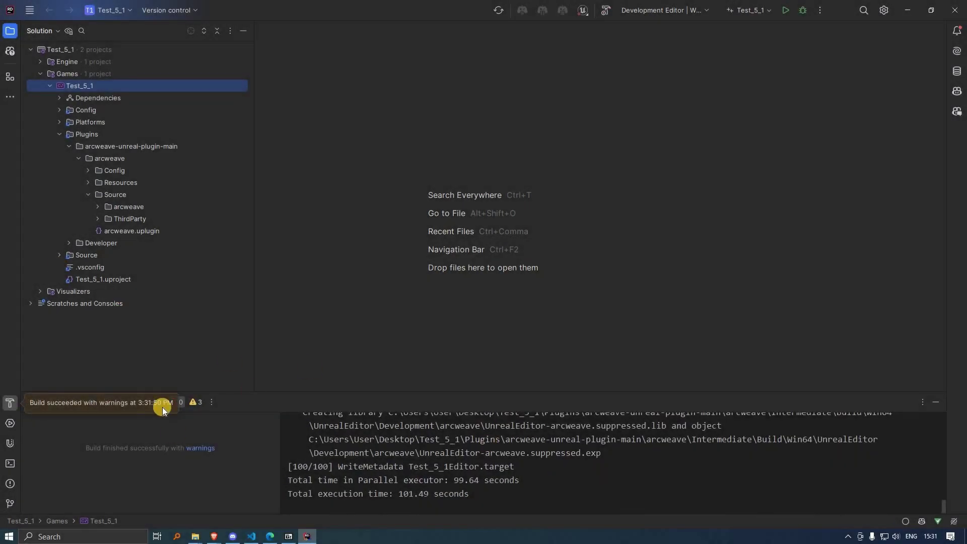
Run the Test_5_1 project to launch Unreal Editor and maximize the editor window
left_click(161, 472)
left_click(134, 86)
left_click(134, 85)
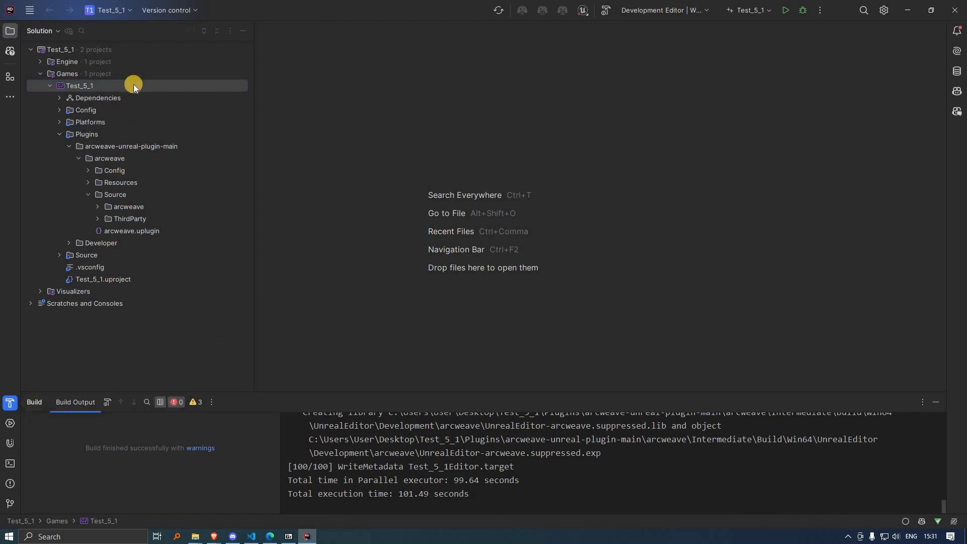
left_click(788, 11)
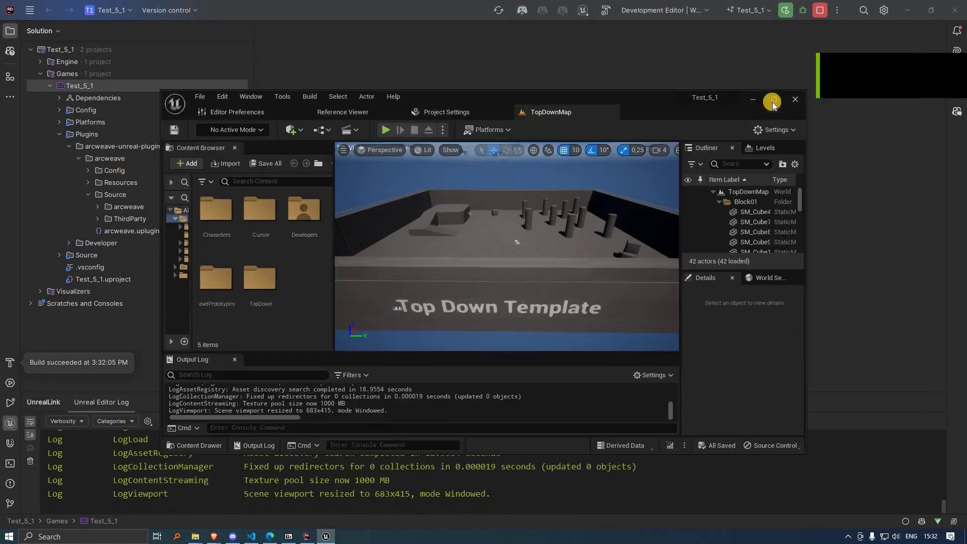
left_click(774, 102)
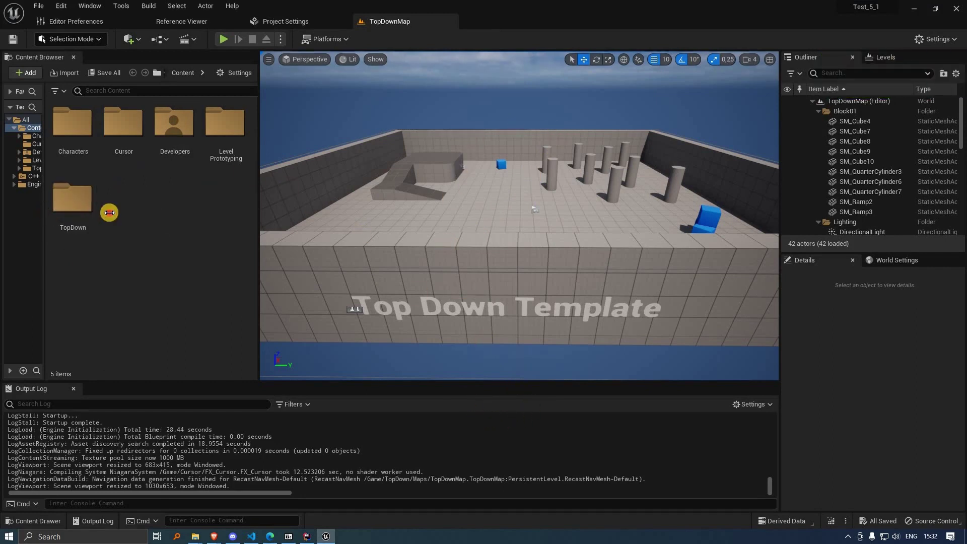
Widen the Content Browser's folder tree and turn on Show Plugin Content
left_click_drag(43, 213, 111, 212)
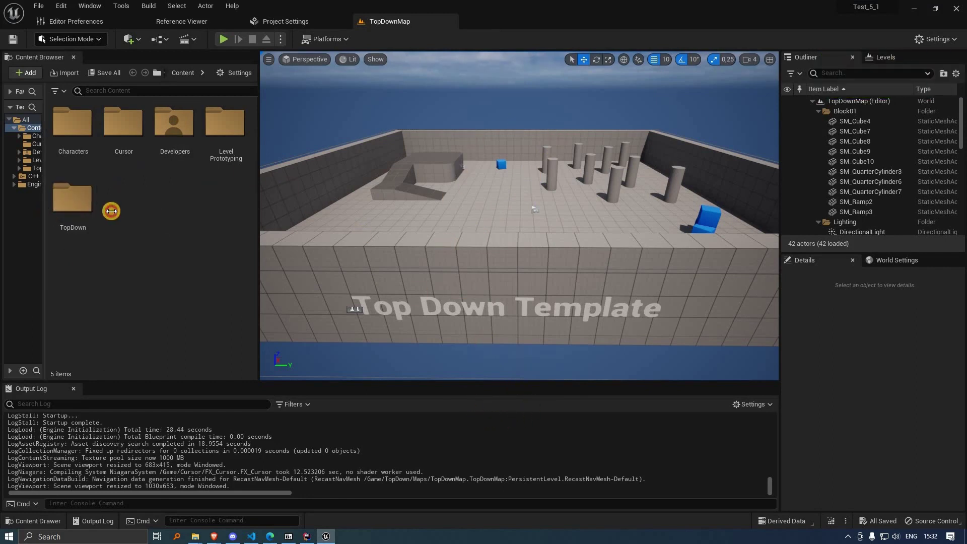
left_click(222, 76)
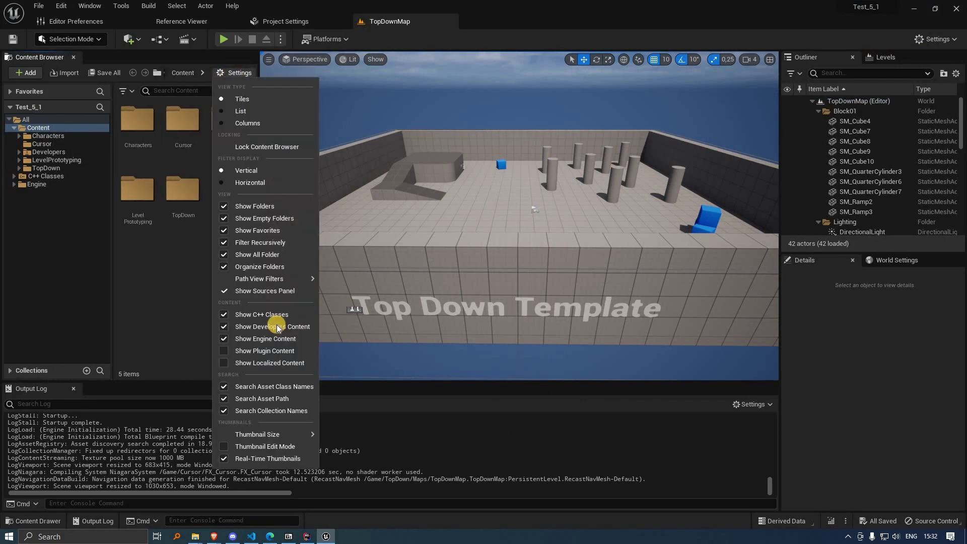
Expand the Plugins folder in the Content Browser and look through the Arcweave Content and Arcweave C++ Classes folders
left_click(15, 184)
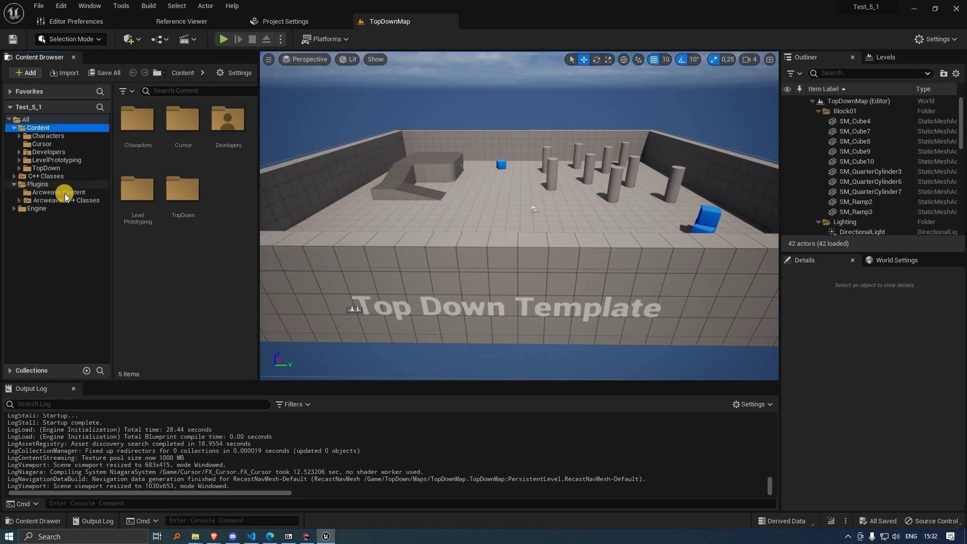
left_click(63, 192)
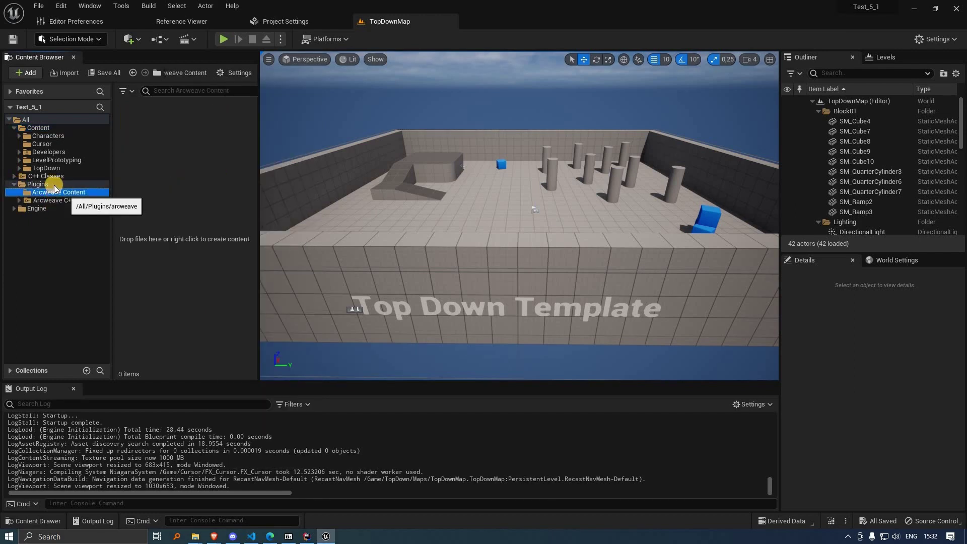
left_click(60, 200)
left_click(59, 192)
left_click(37, 184)
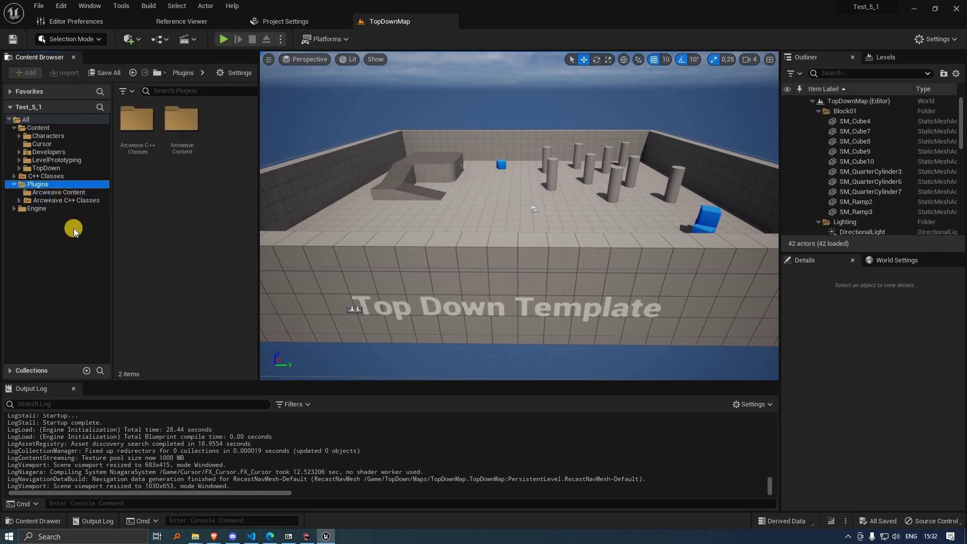
key("Down")
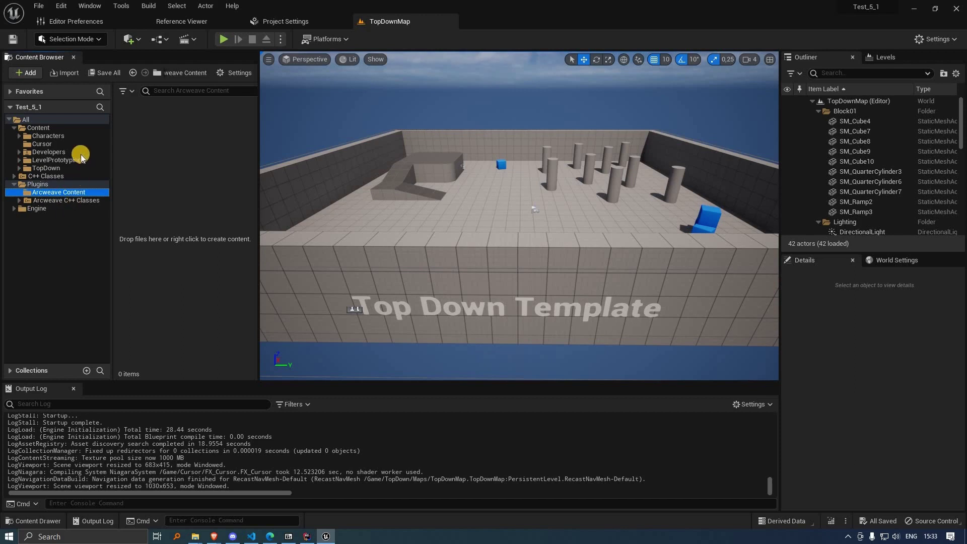
Create a Blueprint Class with Actor as parent in the Developers folder, keeping its default name
key("alt+Left")
right_click(178, 194)
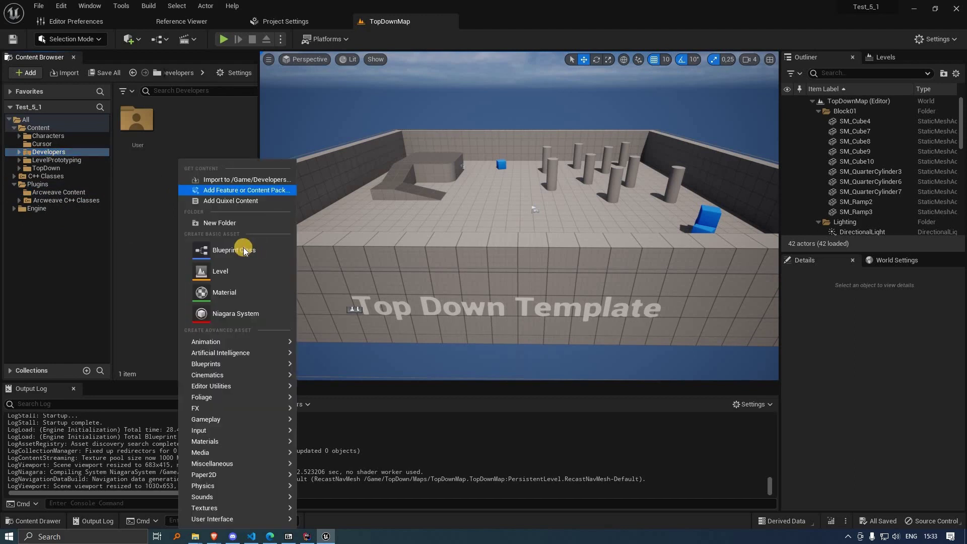
left_click(234, 250)
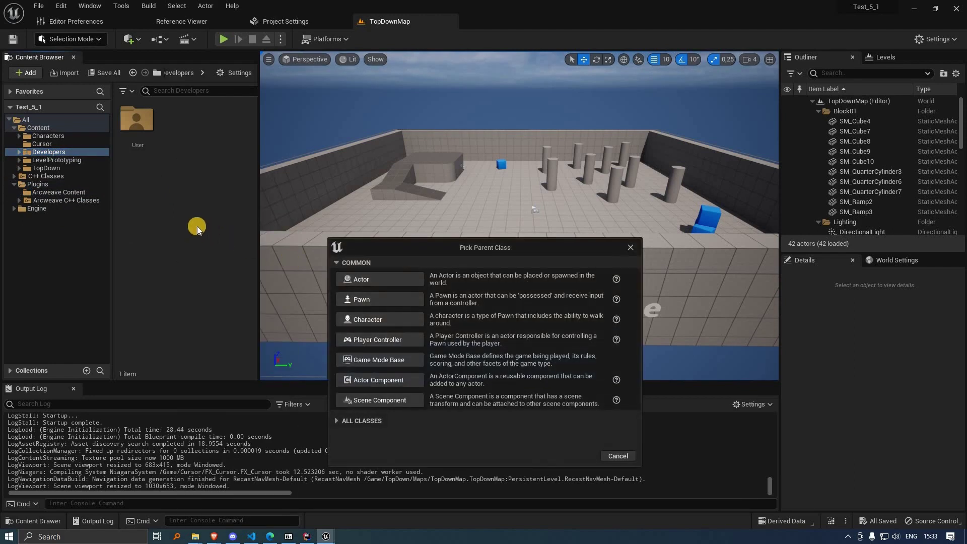
left_click(387, 281)
left_click(189, 136)
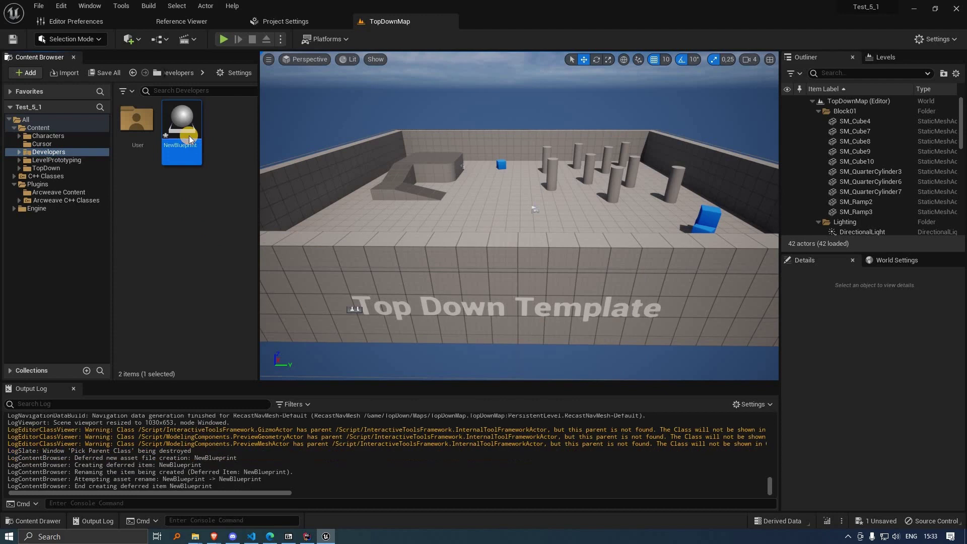
Open NewBlueprint's Event Graph, search the node list for "arcwe" and add a Get ArcweaveSubsystem node
double_click(200, 145)
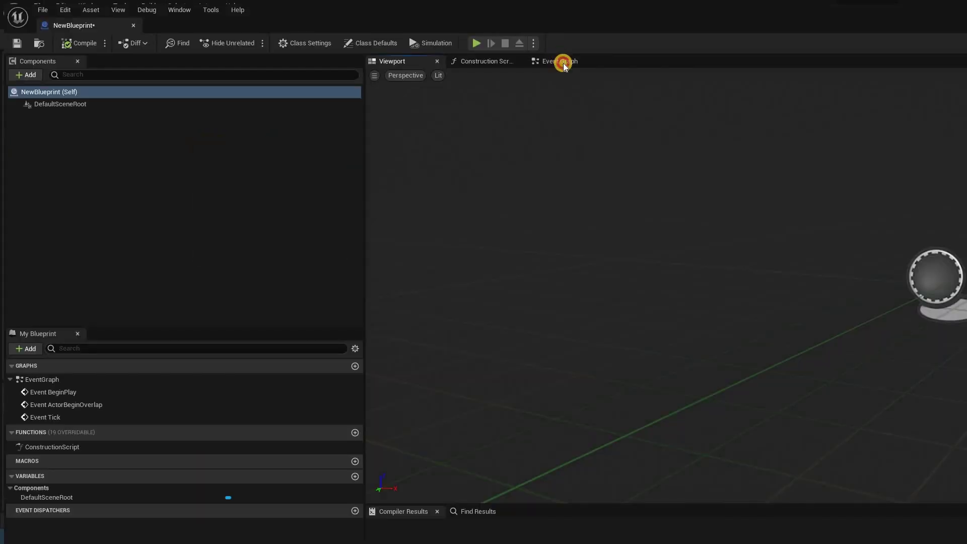
left_click(563, 63)
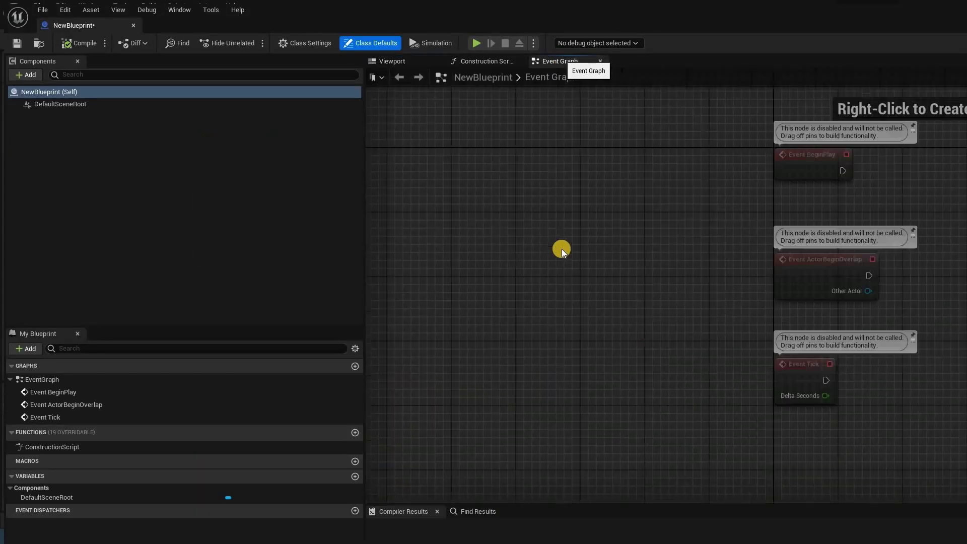
right_click(561, 249)
type("a")
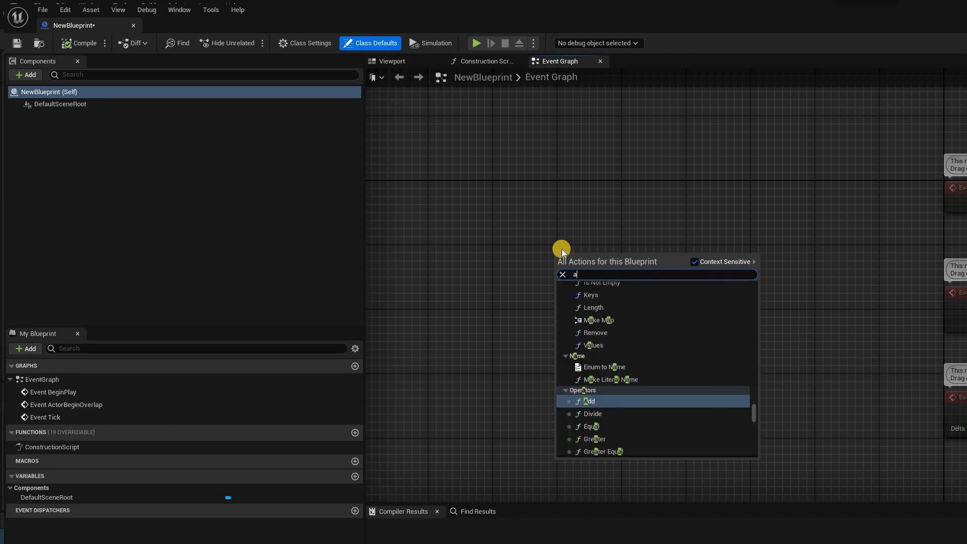
type("rcwe")
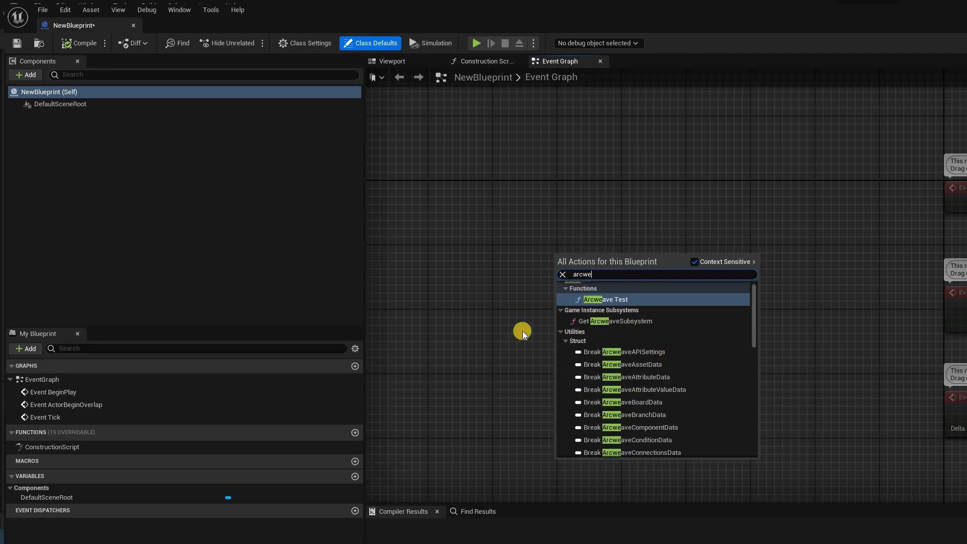
left_click(650, 322)
Move the Arcweave Subsystem node below the Event Tick node in the Event Graph
scroll(657, 321, "down", 3)
right_click_drag(657, 322, 456, 317)
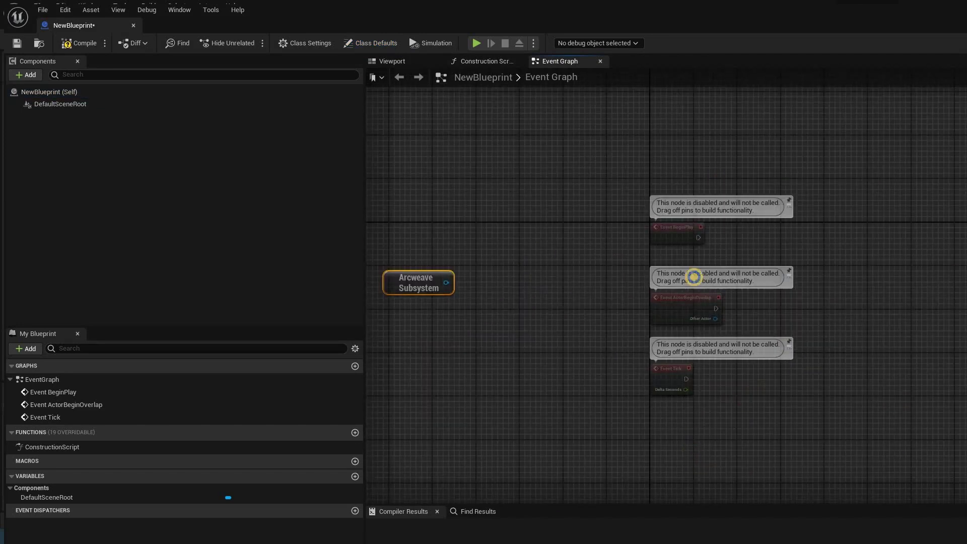
left_click_drag(428, 278, 692, 449)
right_click_drag(744, 395, 695, 277)
scroll(627, 345, "up", 3)
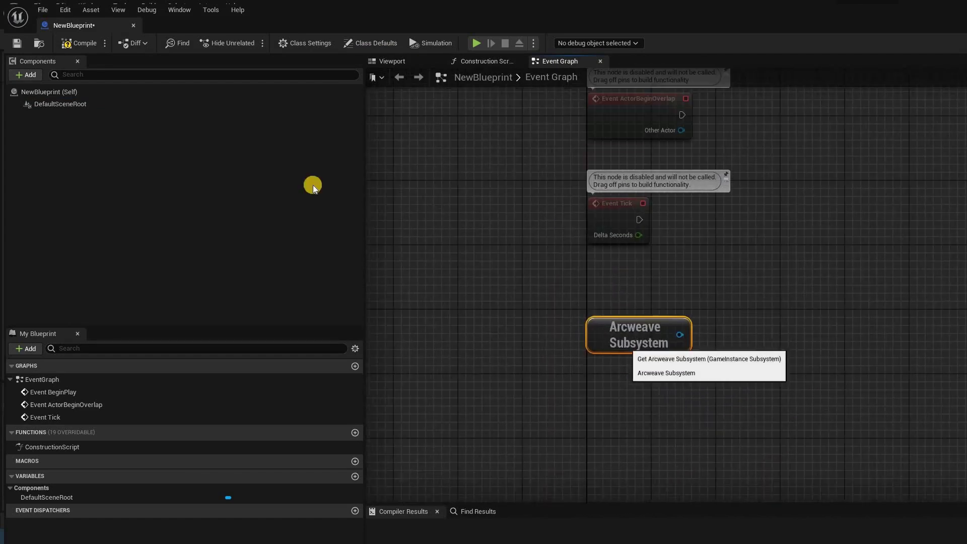
Compile NewBlueprint and dock its editor in the main window beside the TopDownMap level
left_click(81, 43)
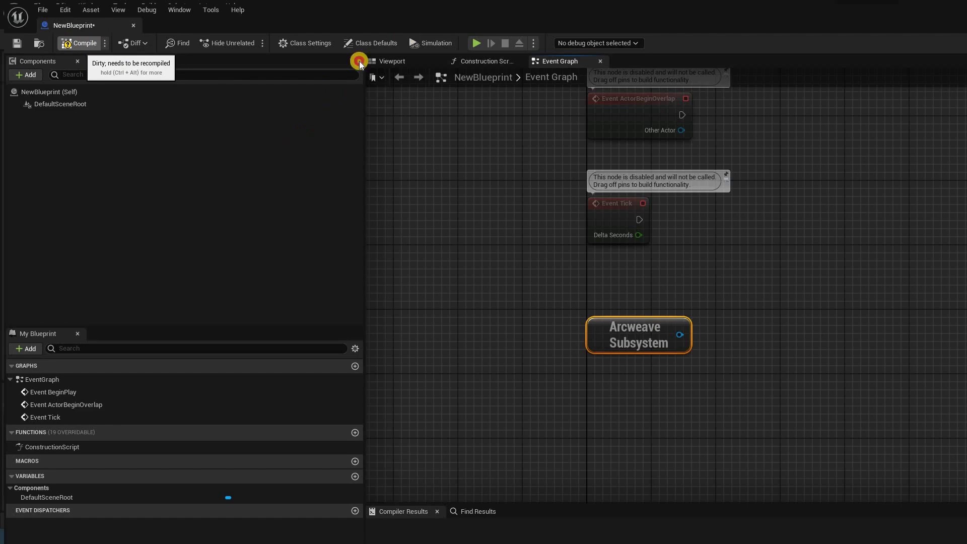
left_click_drag(109, 25, 559, 21)
Return to the TopDownMap level, run it in the editor to check the Output Log, and stop the play session
left_click(414, 21)
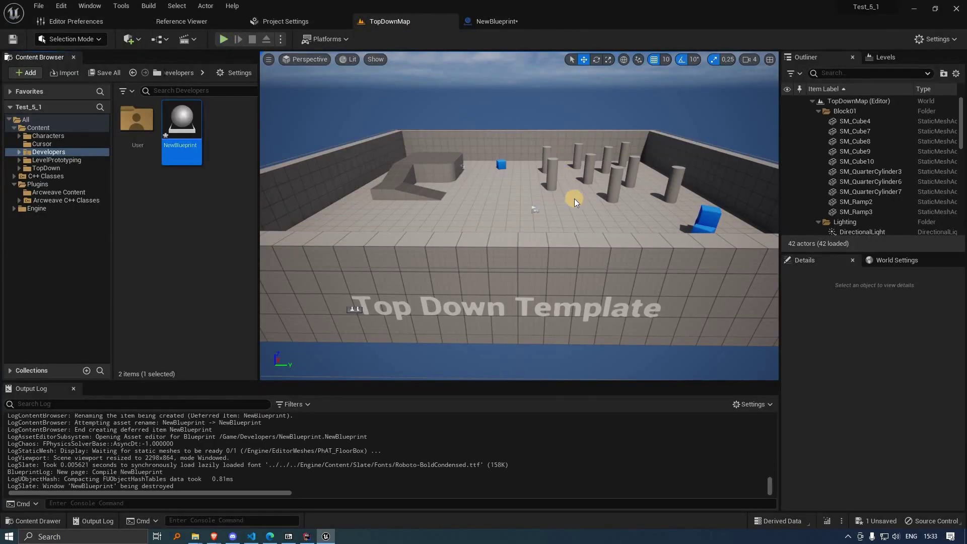
key("alt+p")
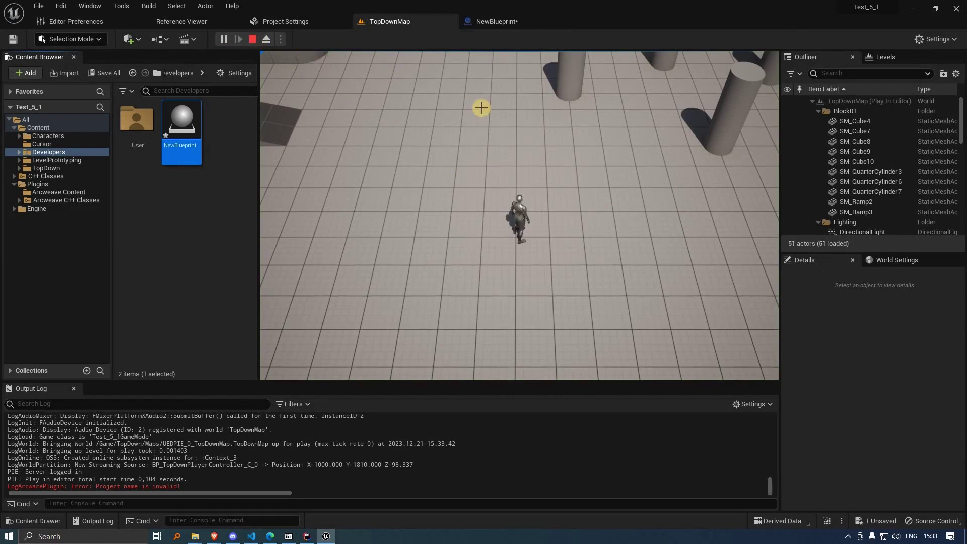
key("Escape")
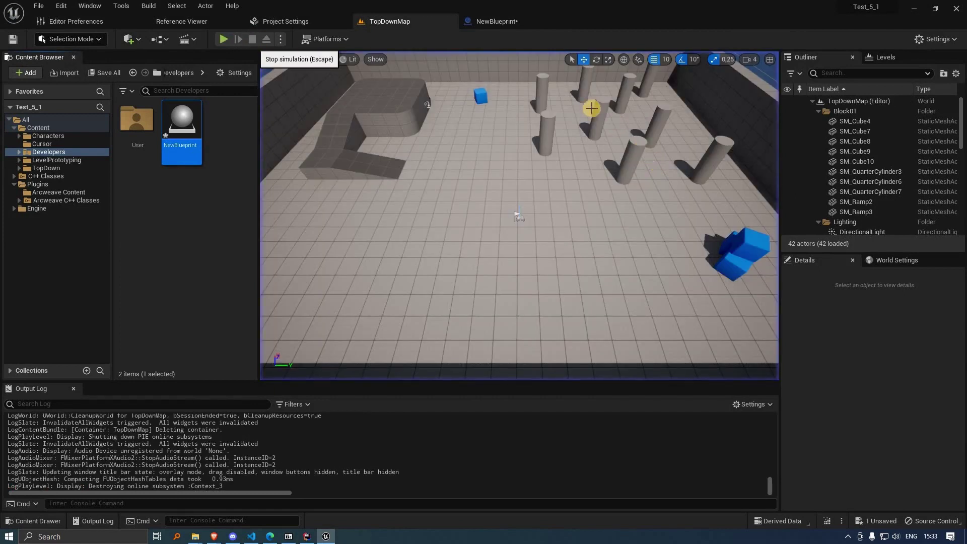